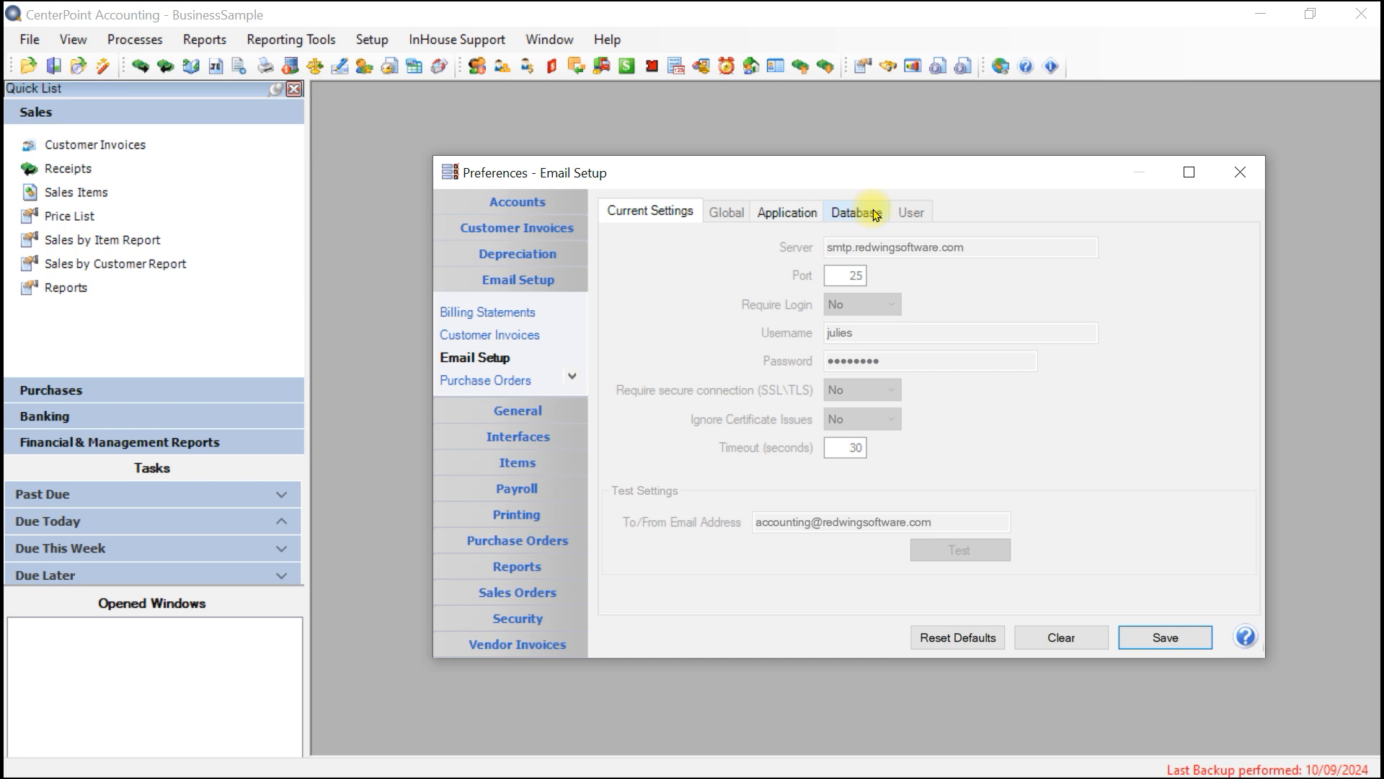
Review the database-level email server settings and open the Vendor Checks (Pay Advices) email preferences
{"action": "left_click", "coordinate": [874, 215]}
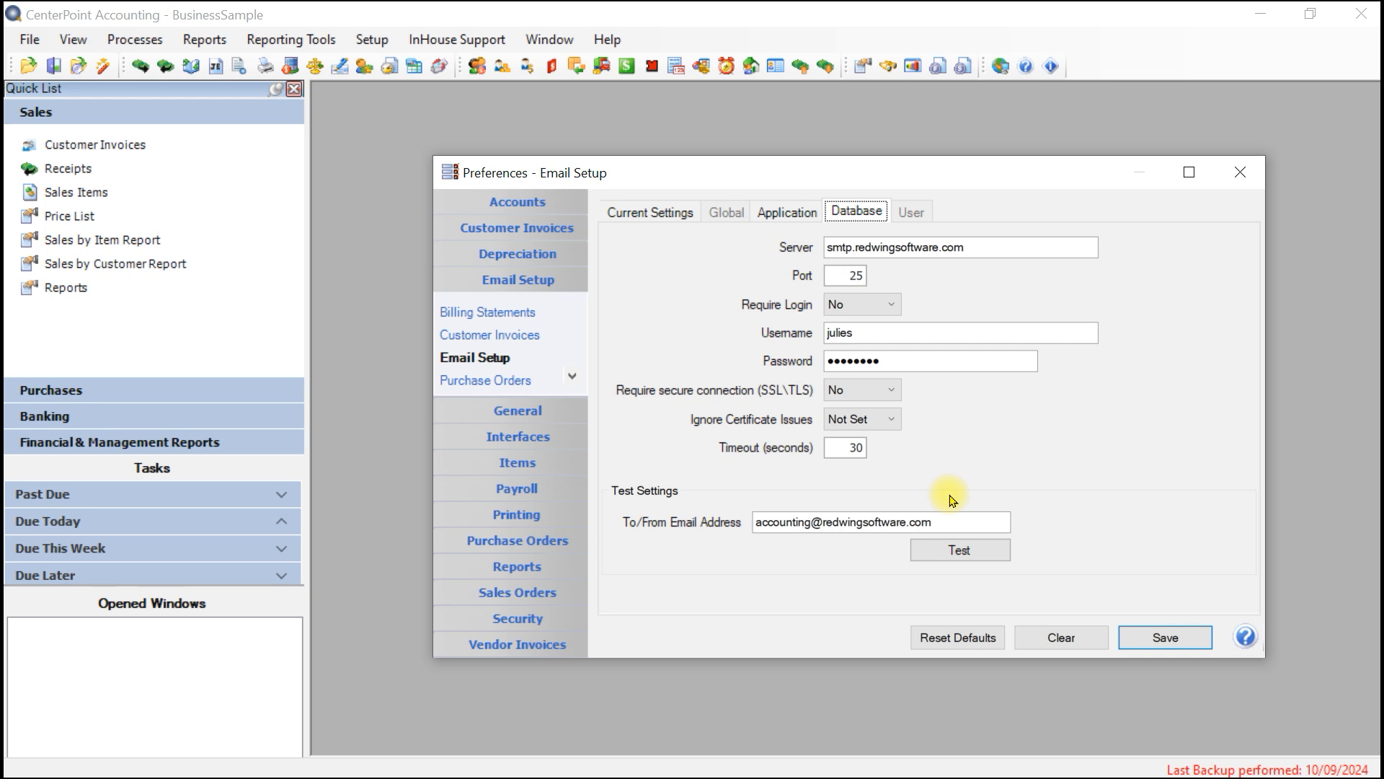
{"action": "left_click", "coordinate": [574, 376]}
{"action": "left_click", "coordinate": [574, 377]}
{"action": "left_click", "coordinate": [574, 376]}
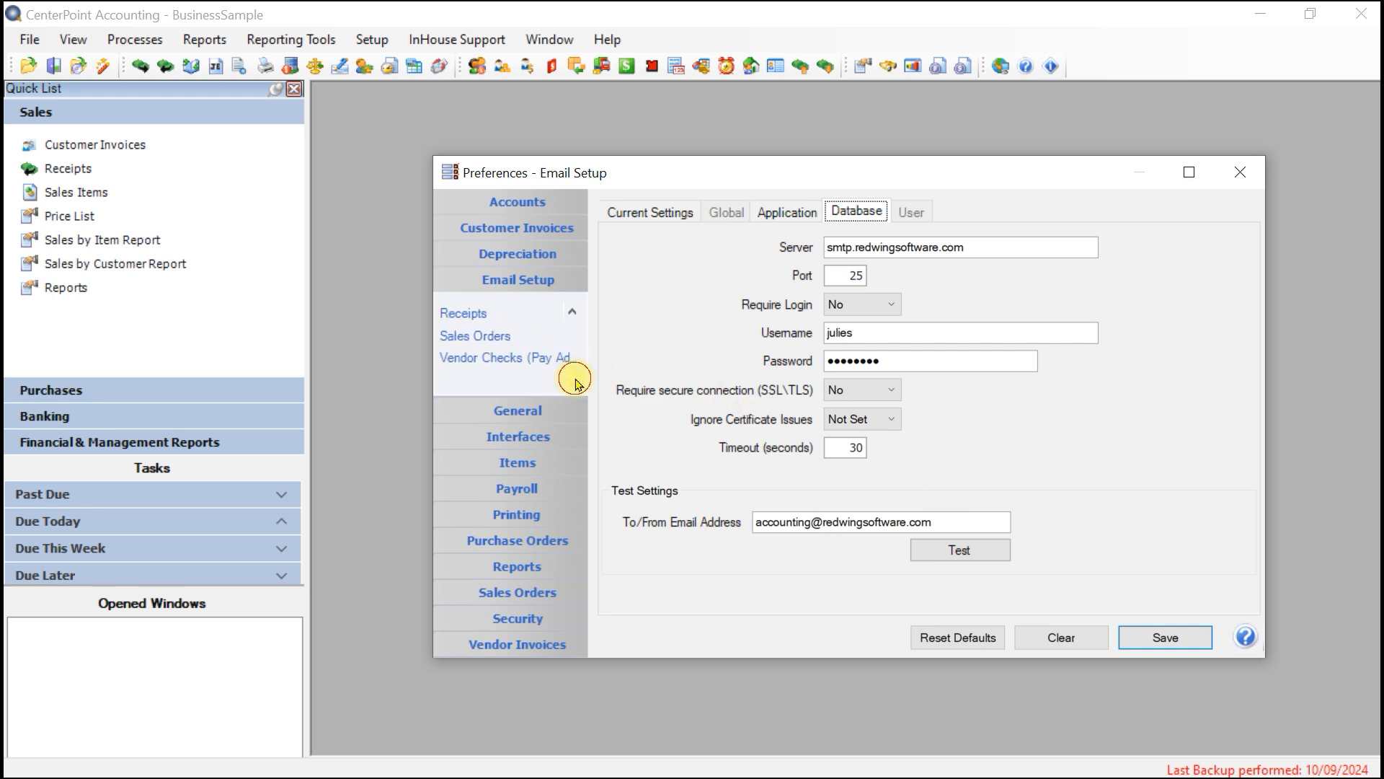
{"action": "left_click", "coordinate": [489, 362]}
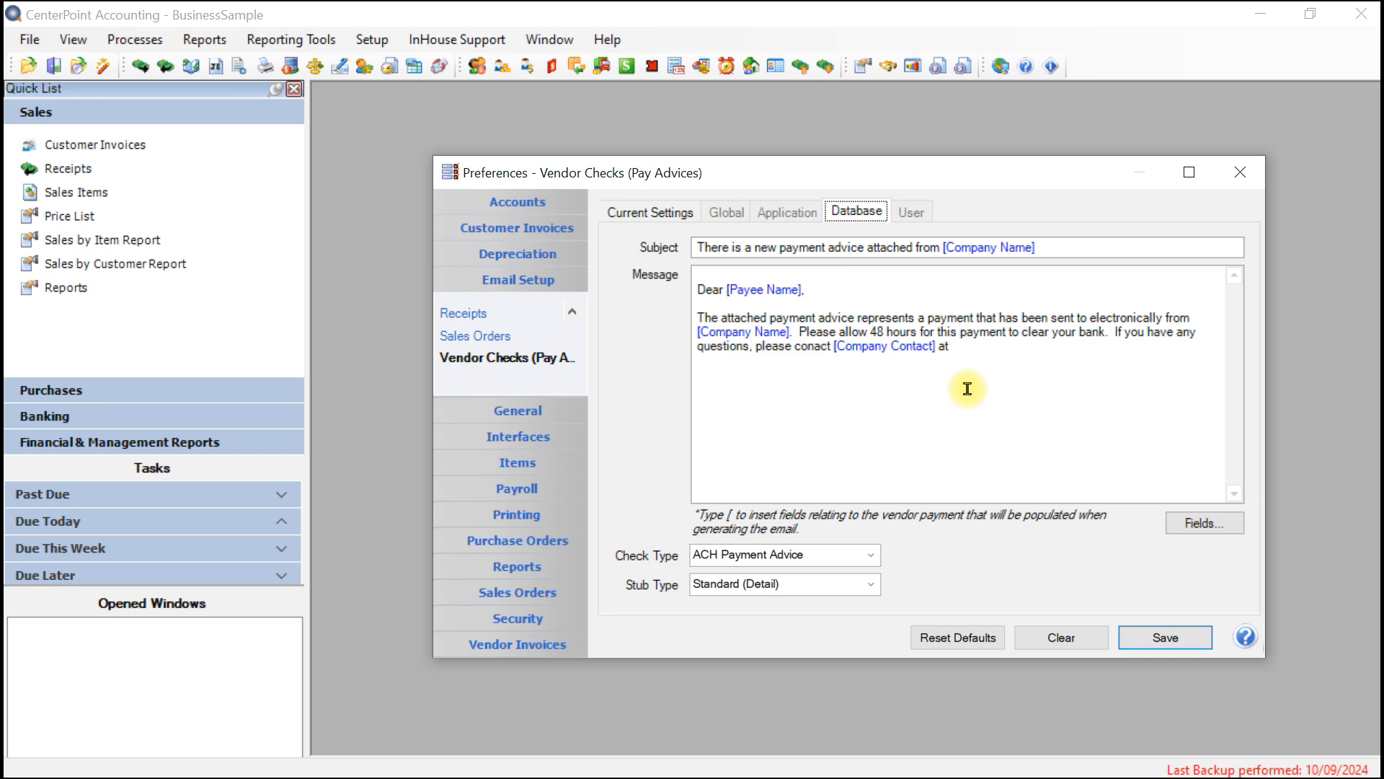
Complete the pay advice message by inserting the Company Phone field after "at", followed by a period
{"action": "left_click", "coordinate": [966, 347]}
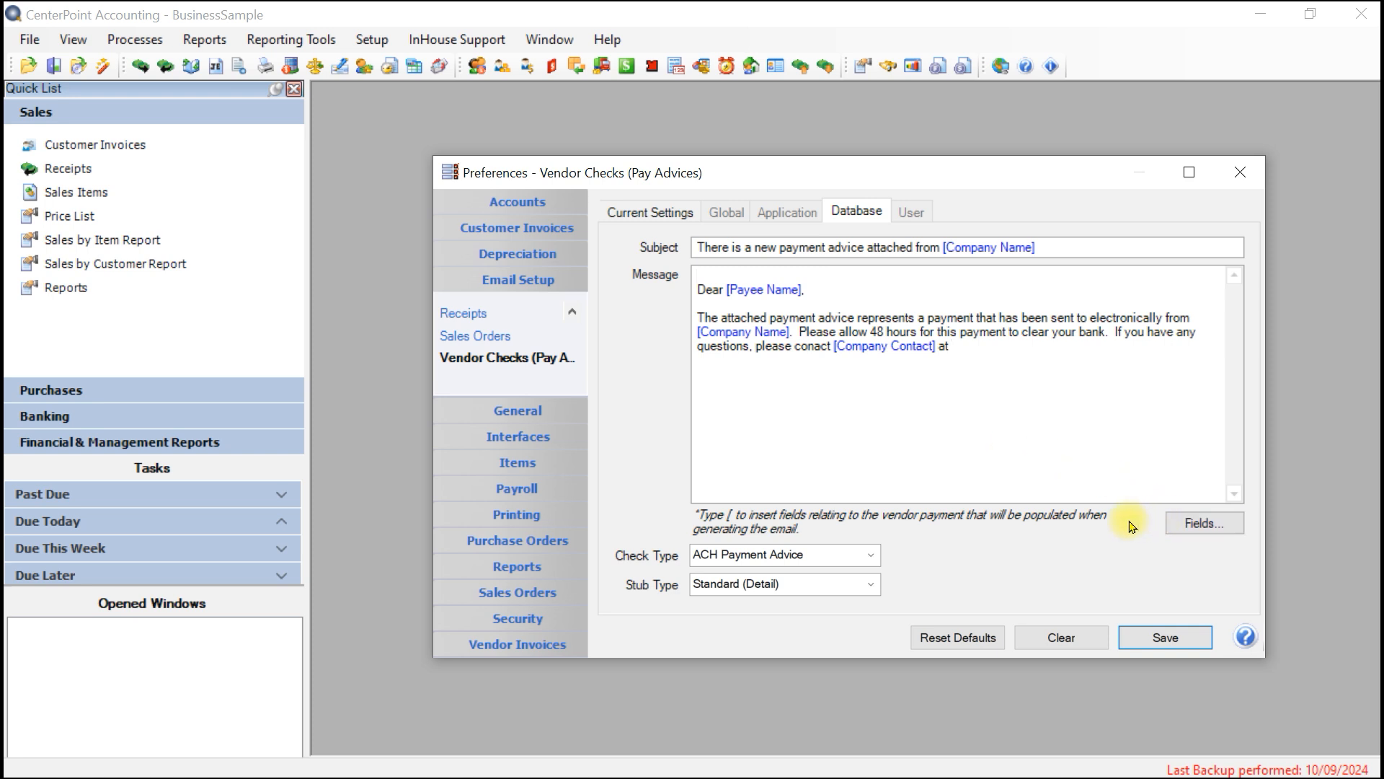
{"action": "type", "text": "["}
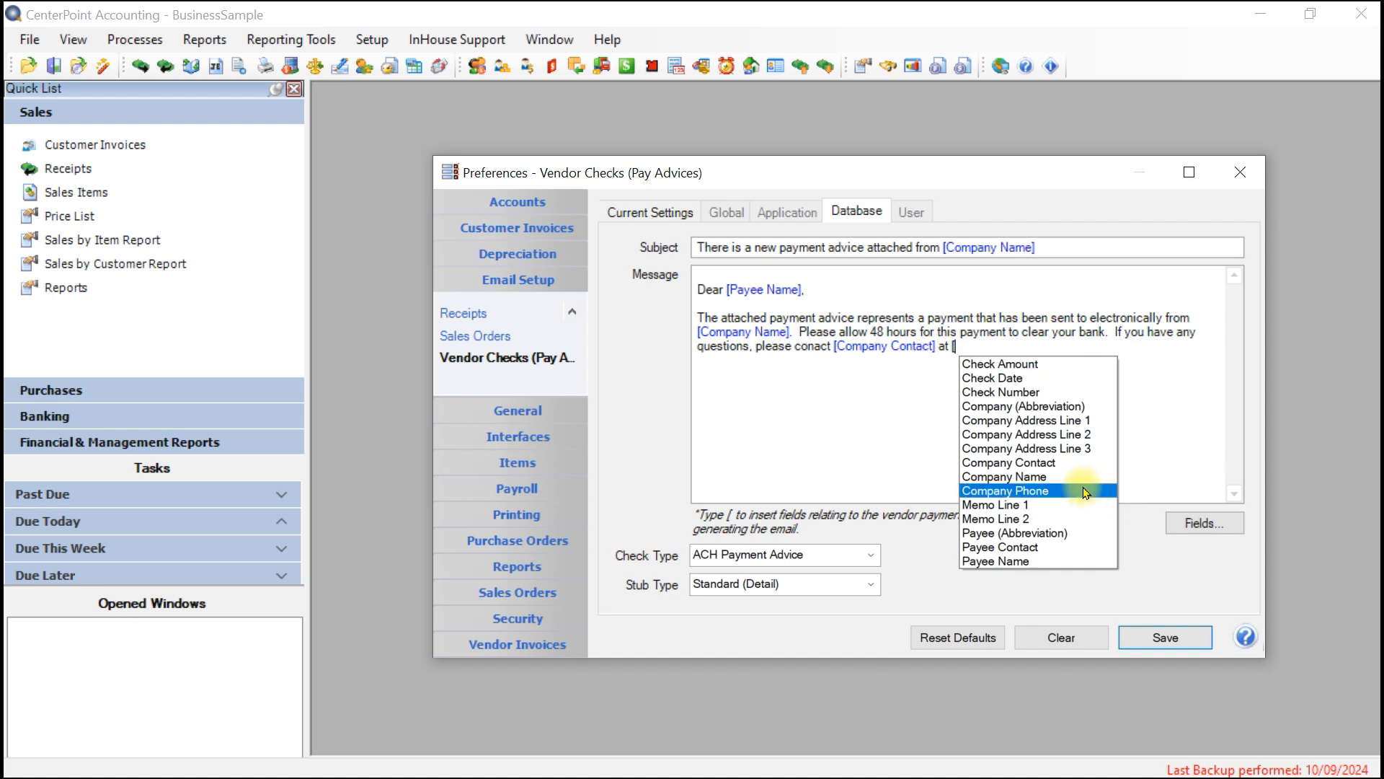
{"action": "left_click", "coordinate": [1040, 495]}
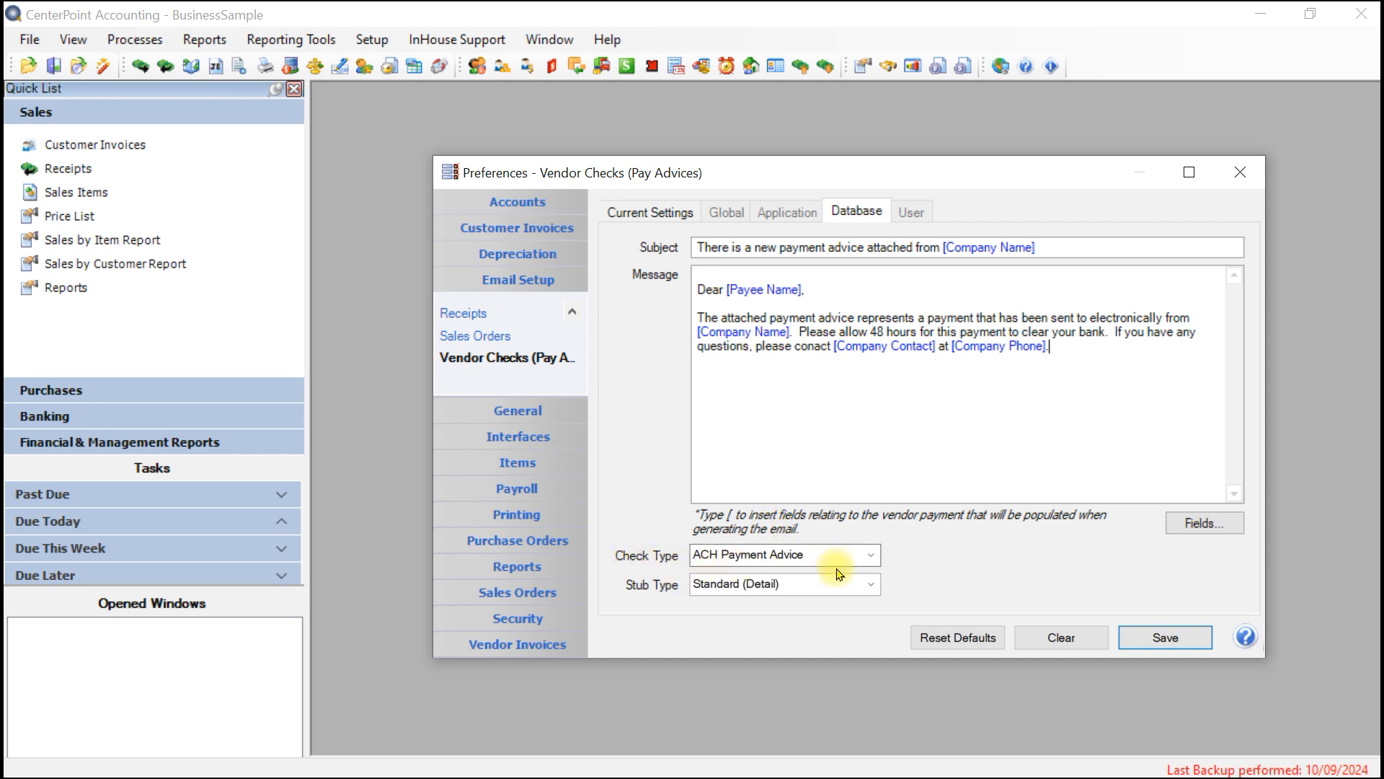
Set the check type to ACH Payment Advice and the stub type to Standard (Detail), and save the preferences
{"action": "left_click", "coordinate": [873, 556]}
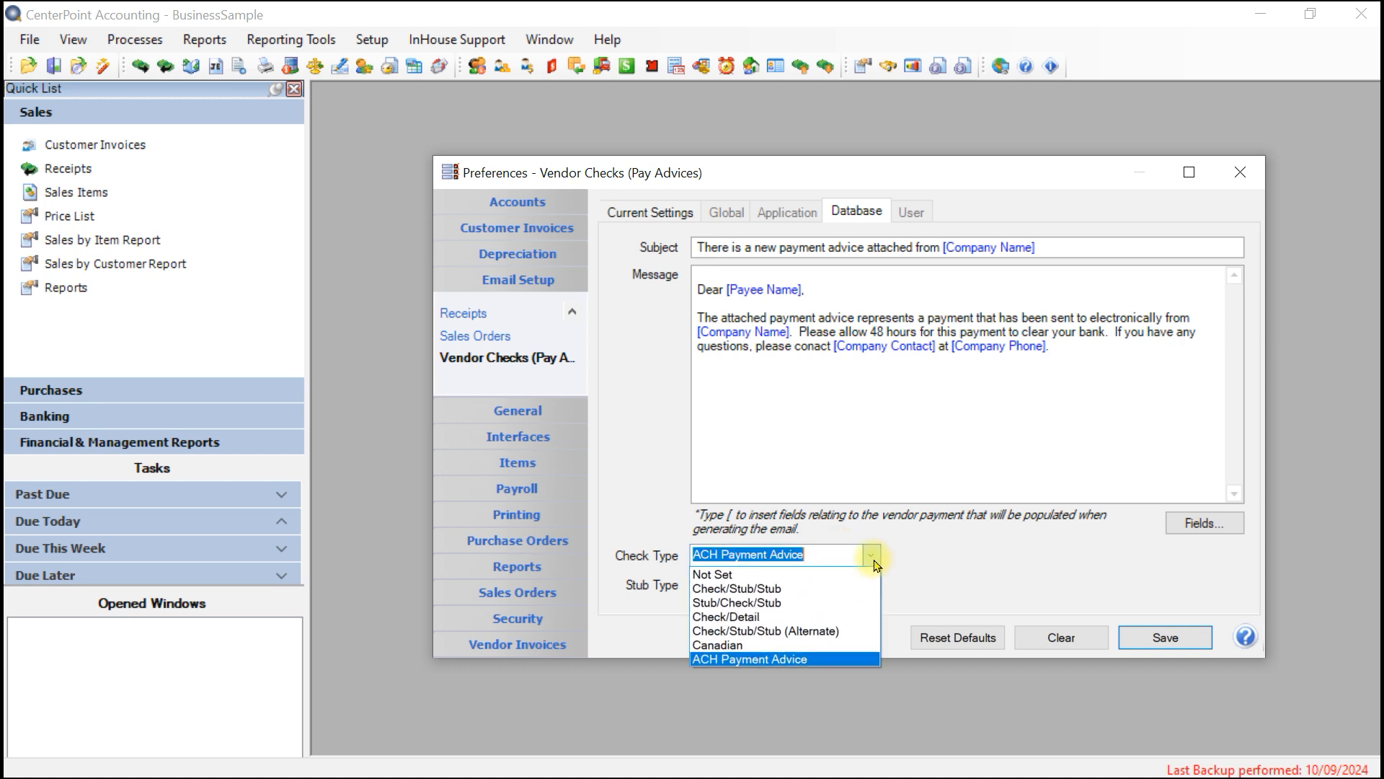
{"action": "left_click", "coordinate": [730, 659]}
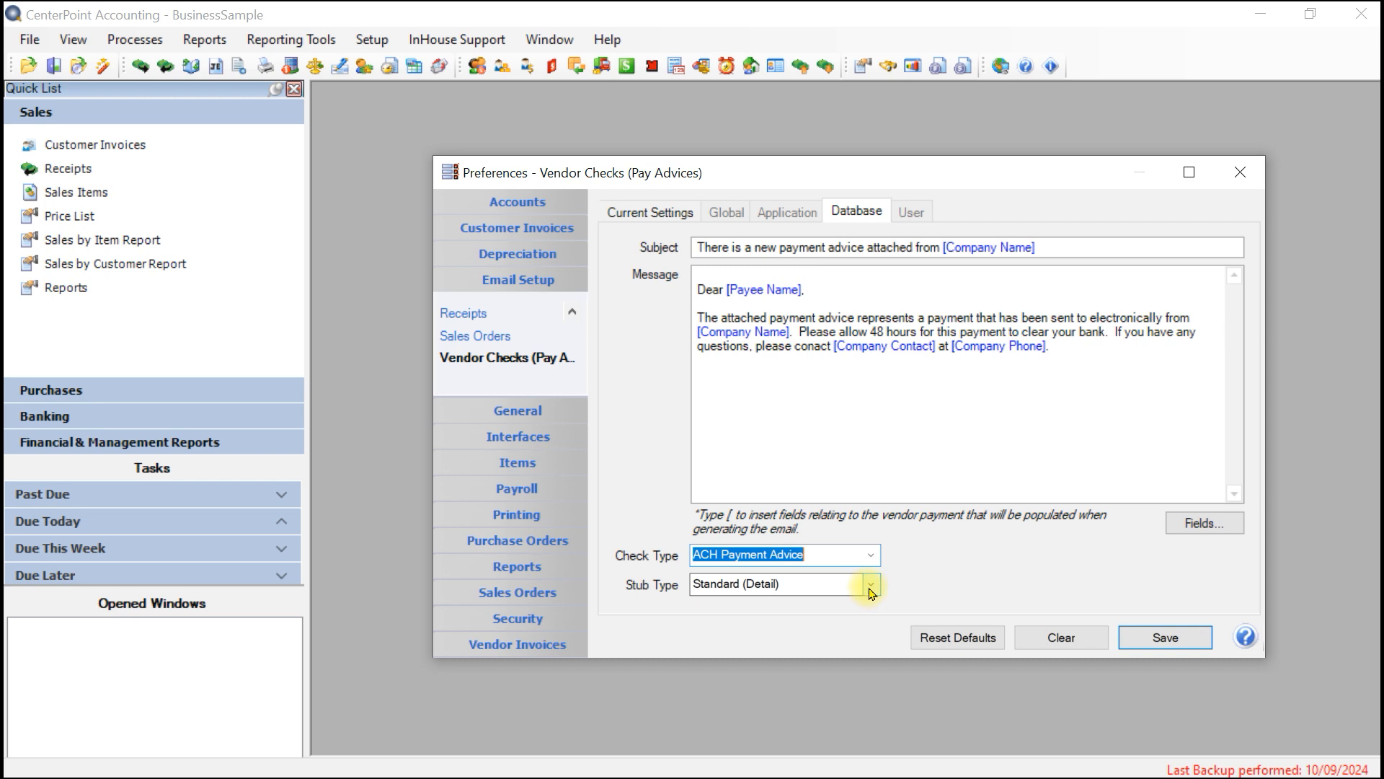
{"action": "left_click", "coordinate": [871, 585]}
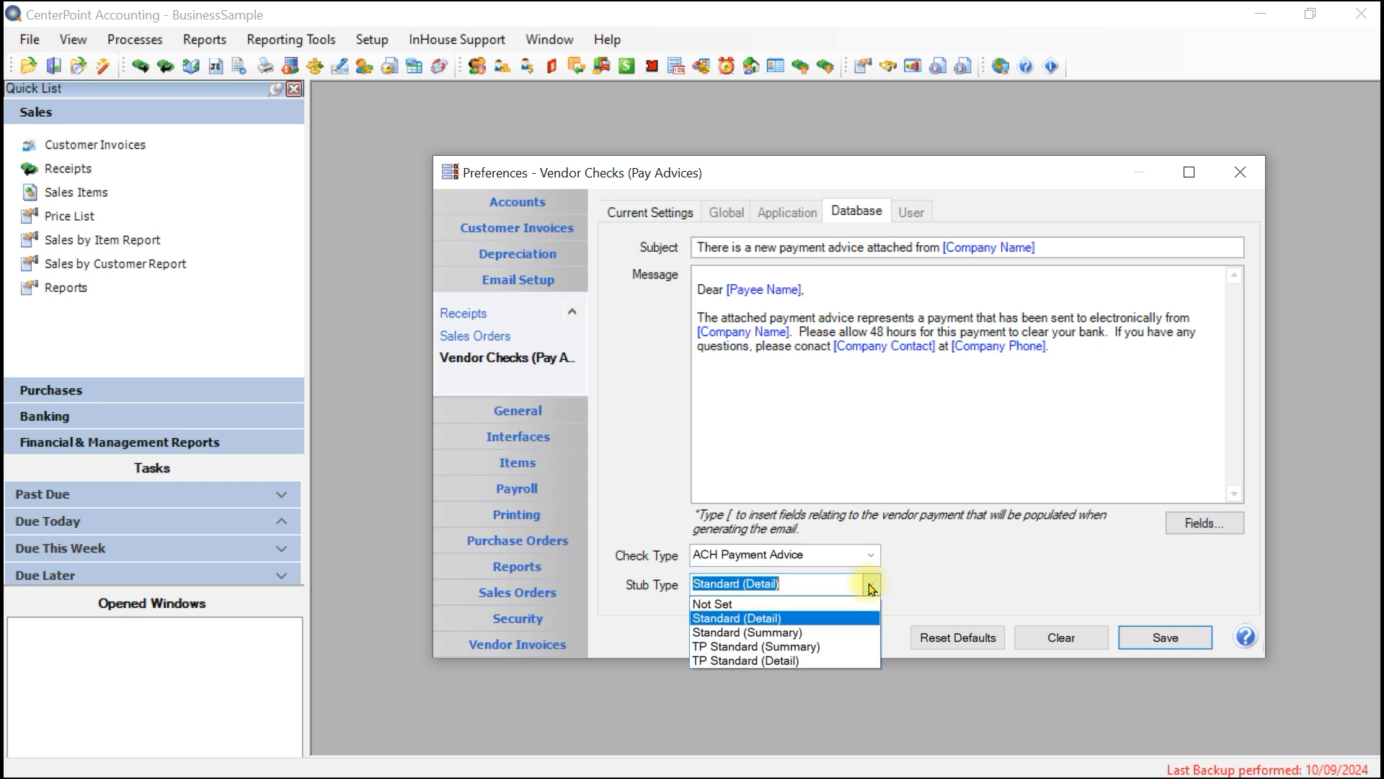
{"action": "left_click", "coordinate": [789, 620]}
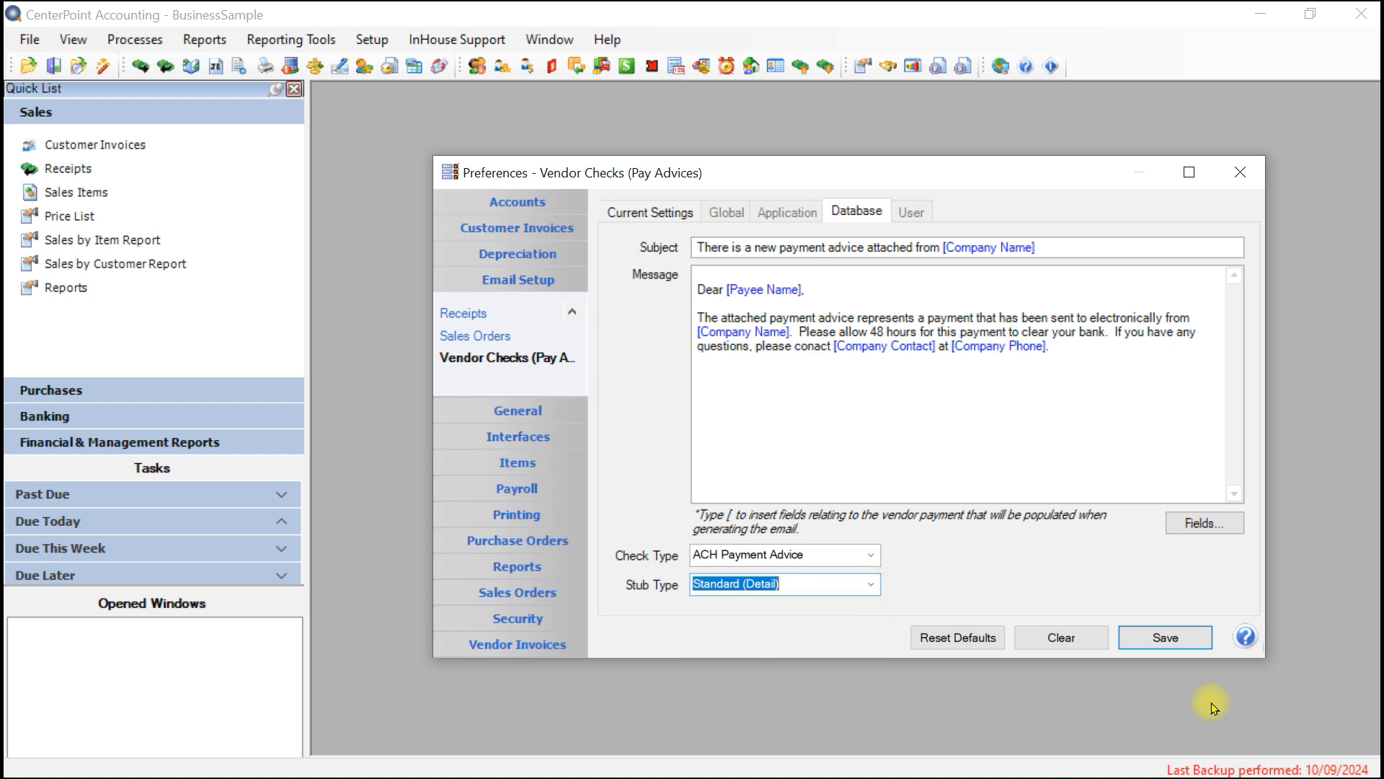
{"action": "left_click", "coordinate": [1162, 639]}
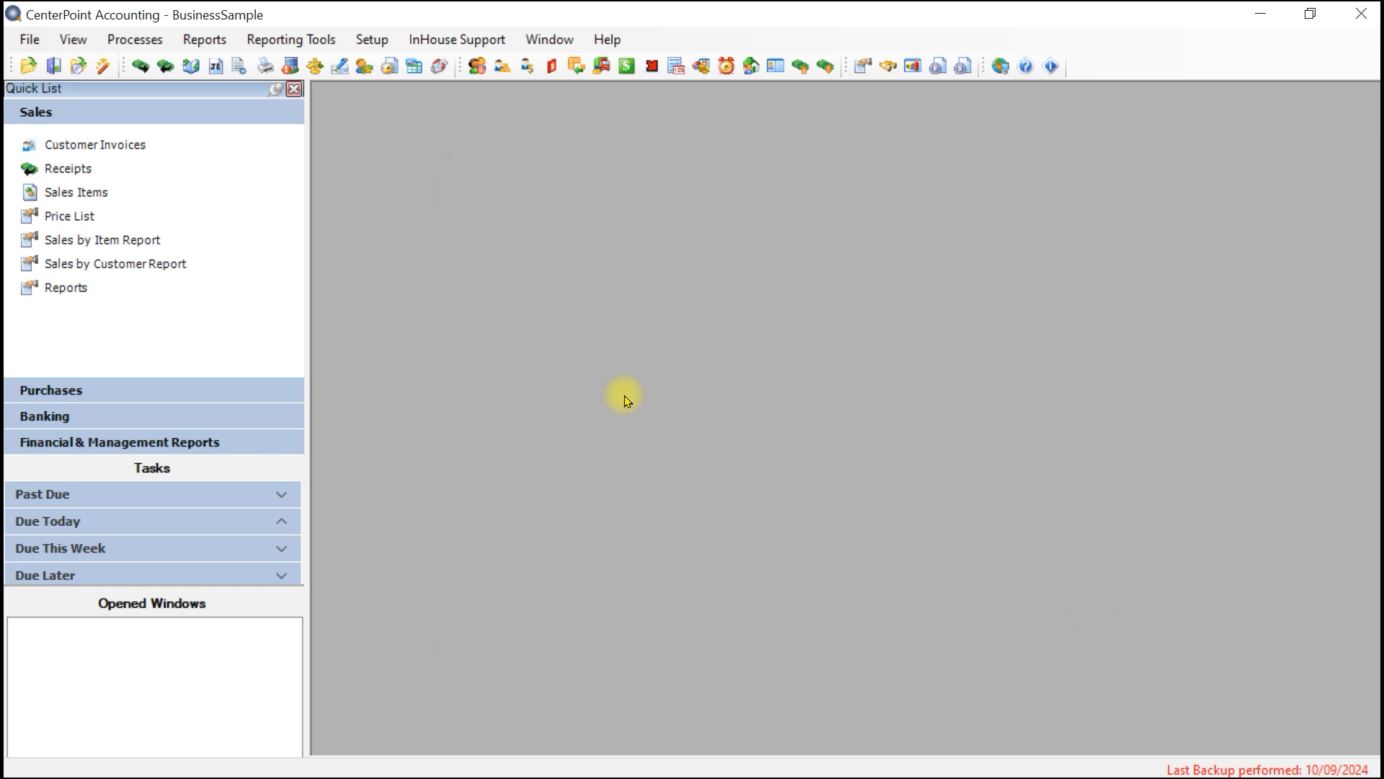
Open the Area Supply Center record from the names list and display its ACH payment settings
{"action": "left_click", "coordinate": [373, 41]}
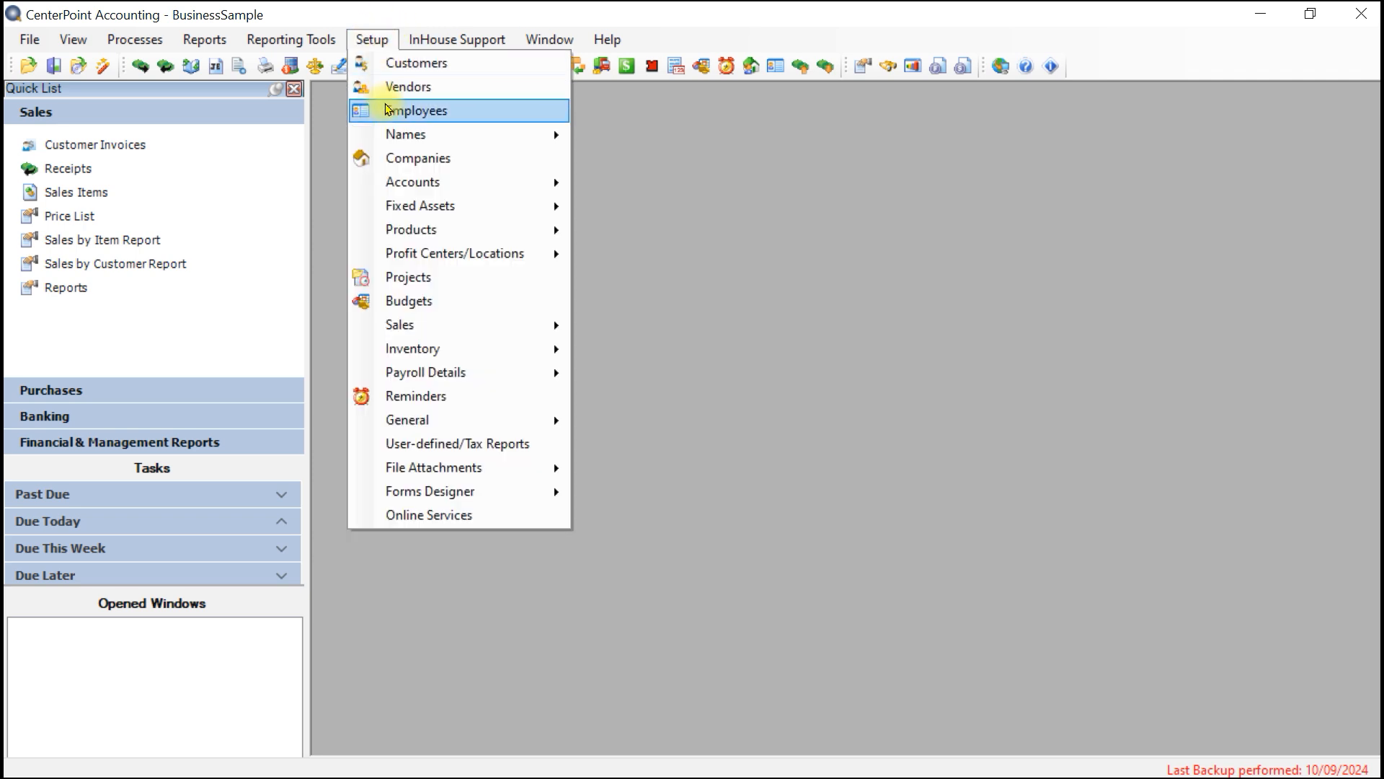
{"action": "mouse_move", "coordinate": [397, 141]}
{"action": "left_click", "coordinate": [636, 137]}
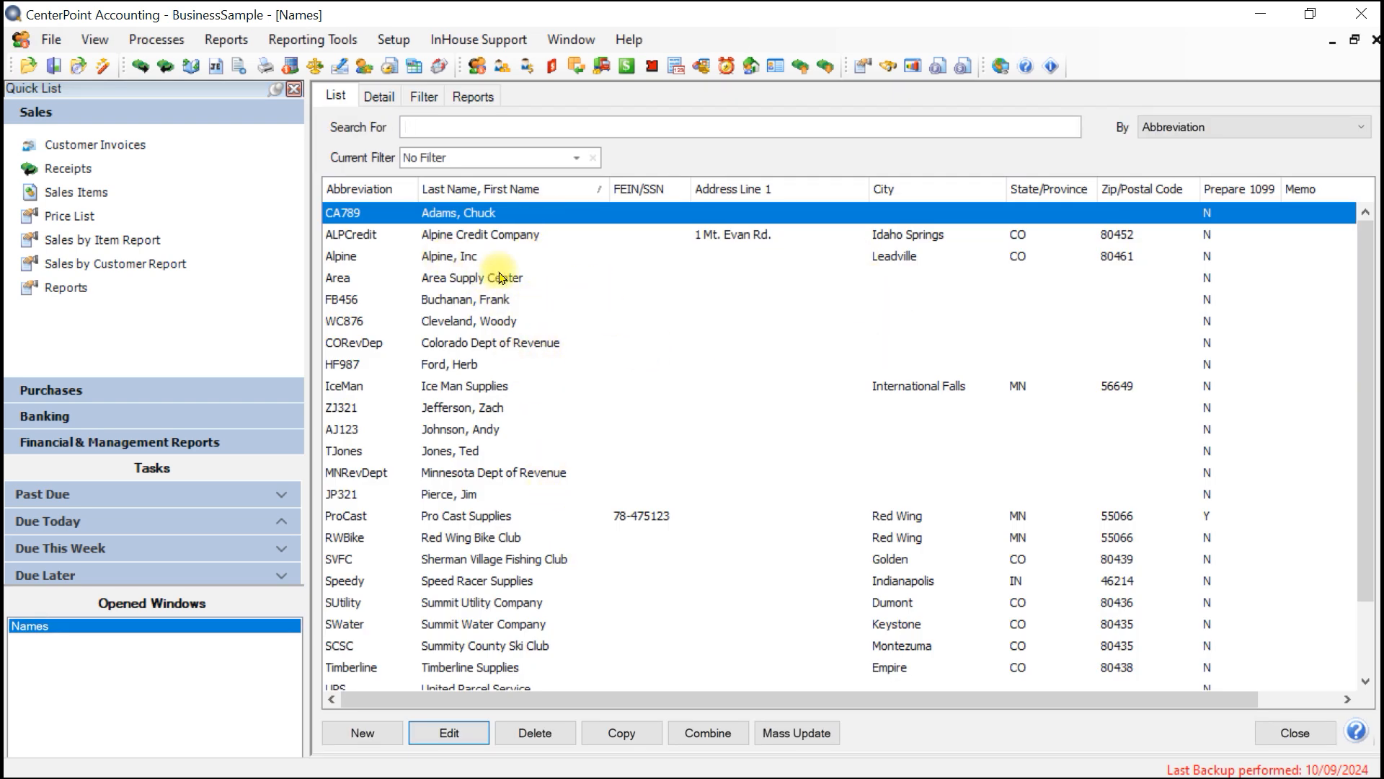
{"action": "left_click", "coordinate": [453, 282]}
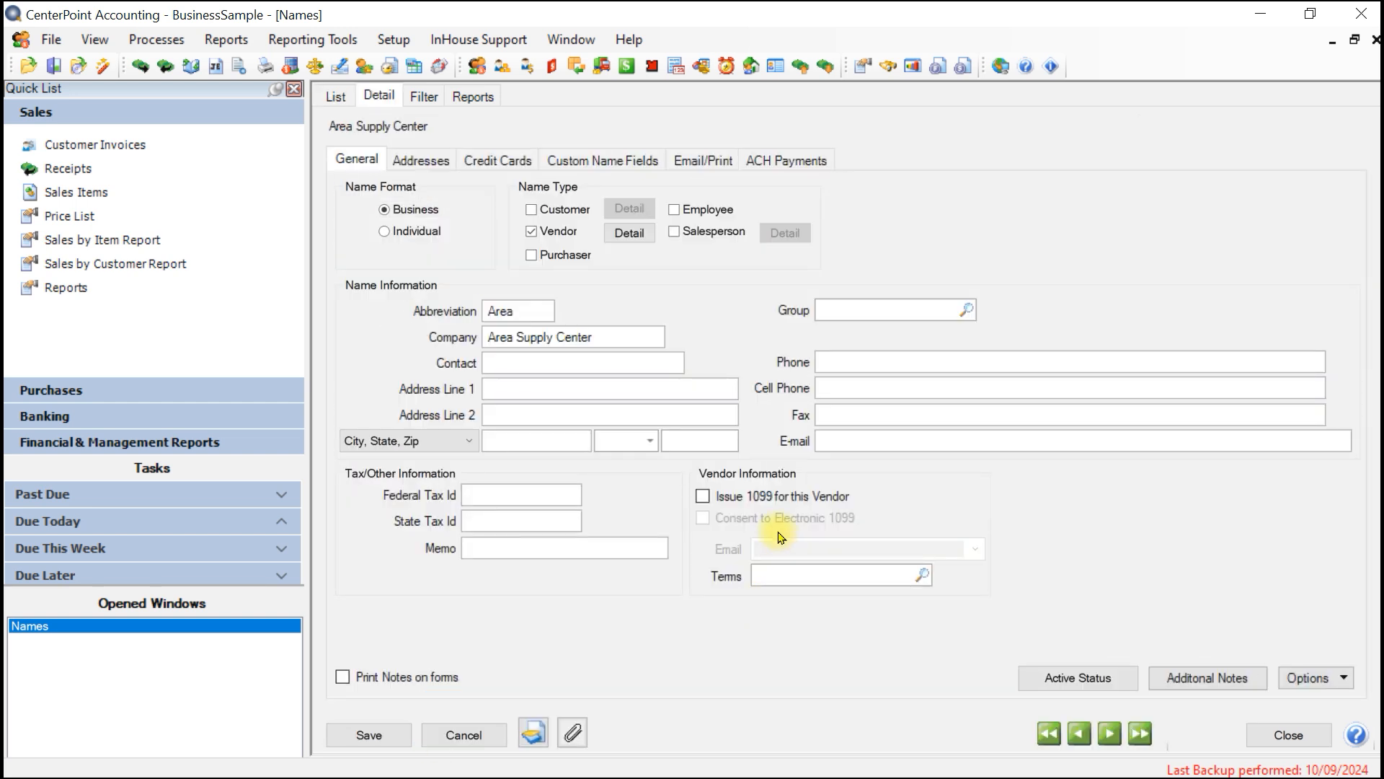
{"action": "left_click", "coordinate": [779, 158]}
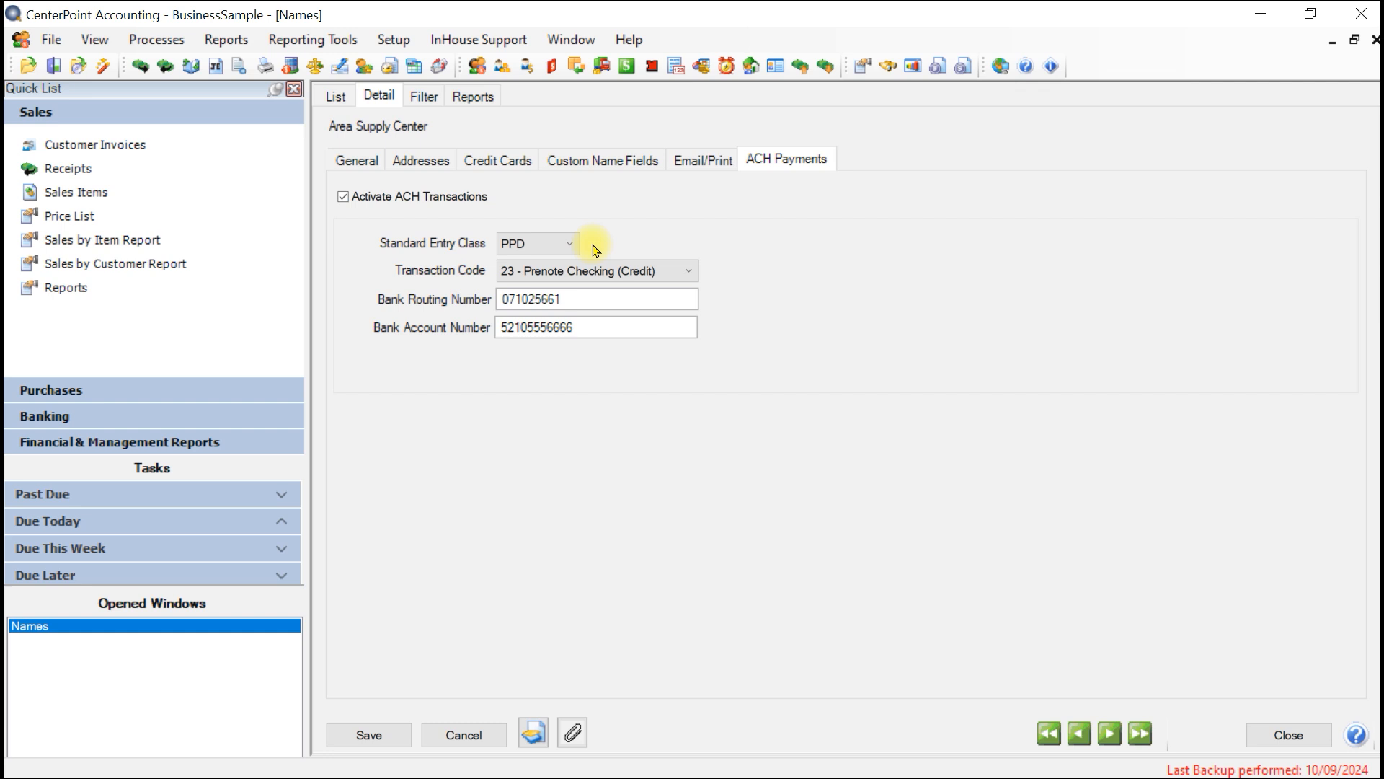
Choose PPD as the vendor's standard entry class and 23 - Prenote Checking (Credit) as its transaction code
{"action": "left_click", "coordinate": [550, 245]}
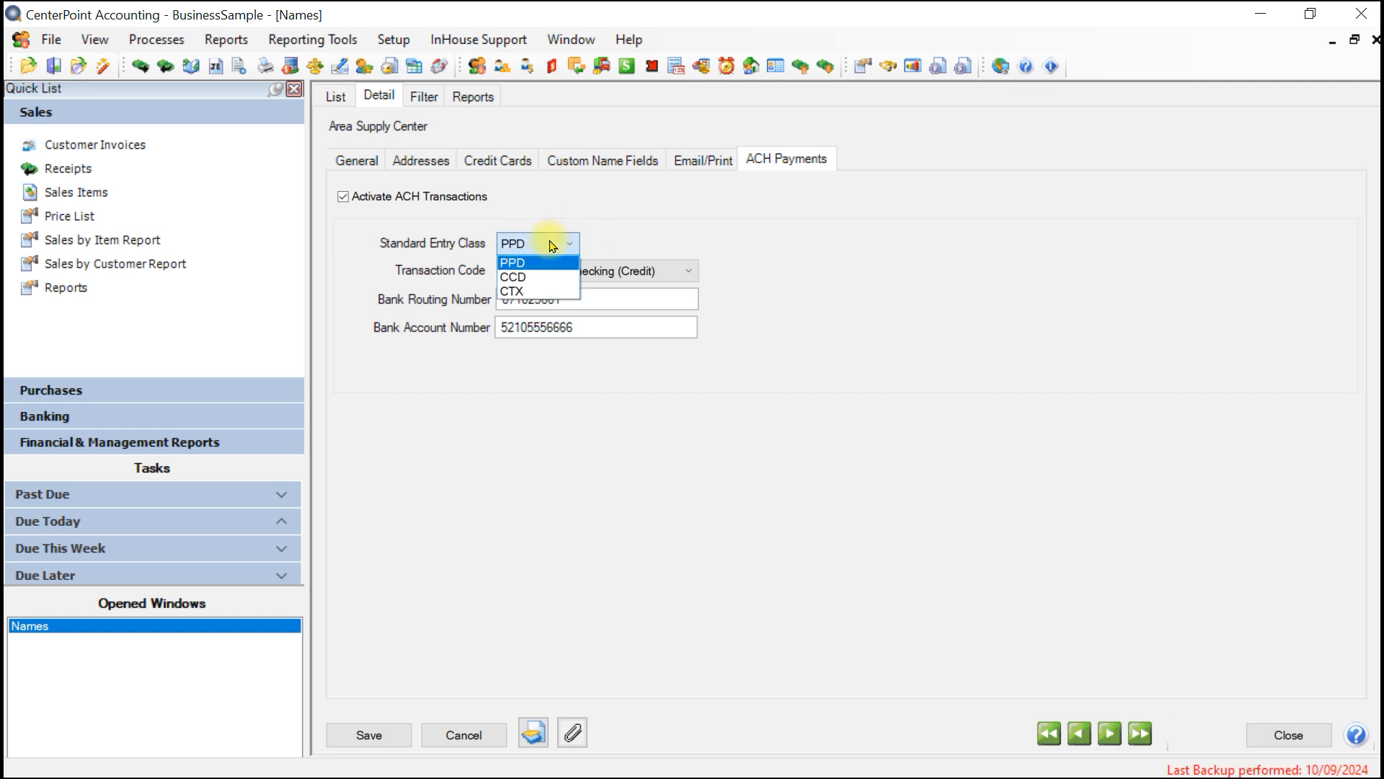
{"action": "left_click", "coordinate": [550, 245]}
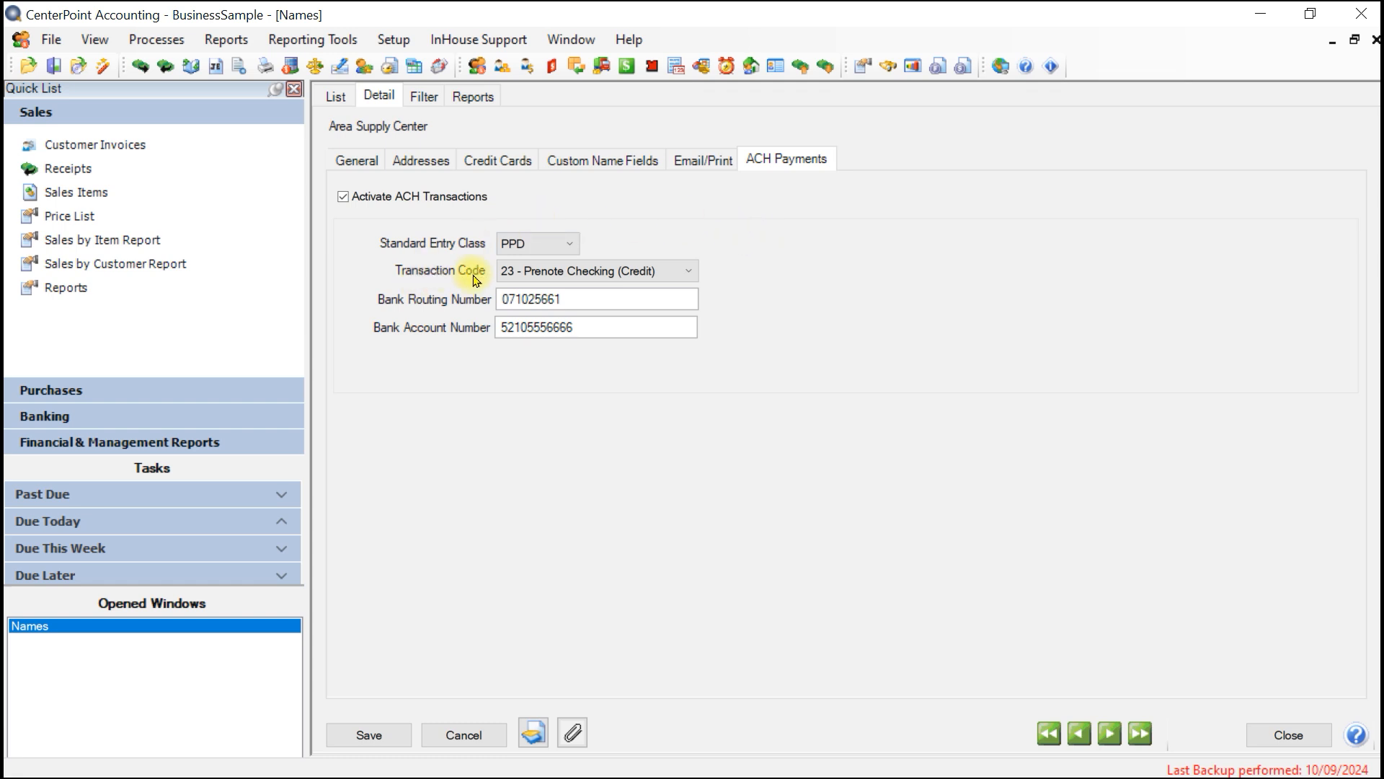
{"action": "left_click", "coordinate": [663, 275]}
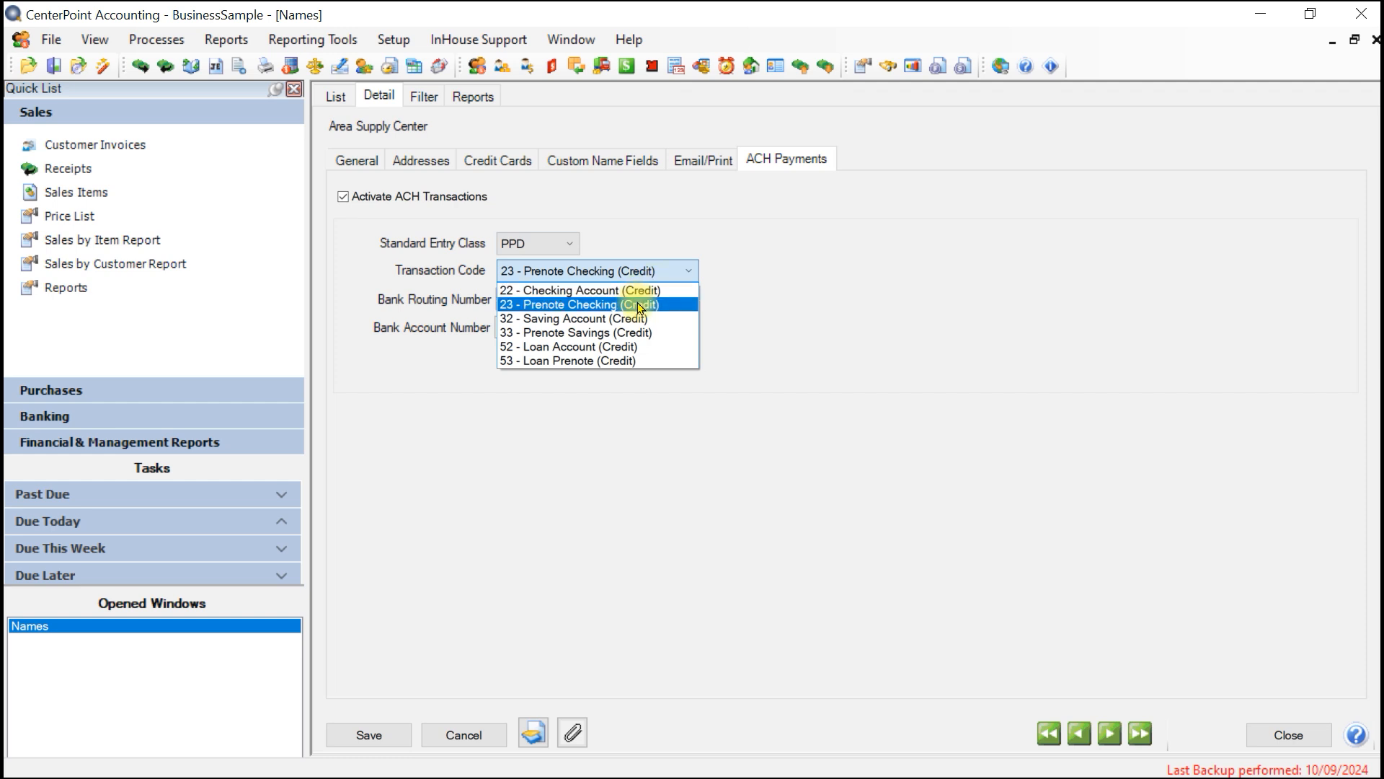
{"action": "left_click", "coordinate": [642, 304]}
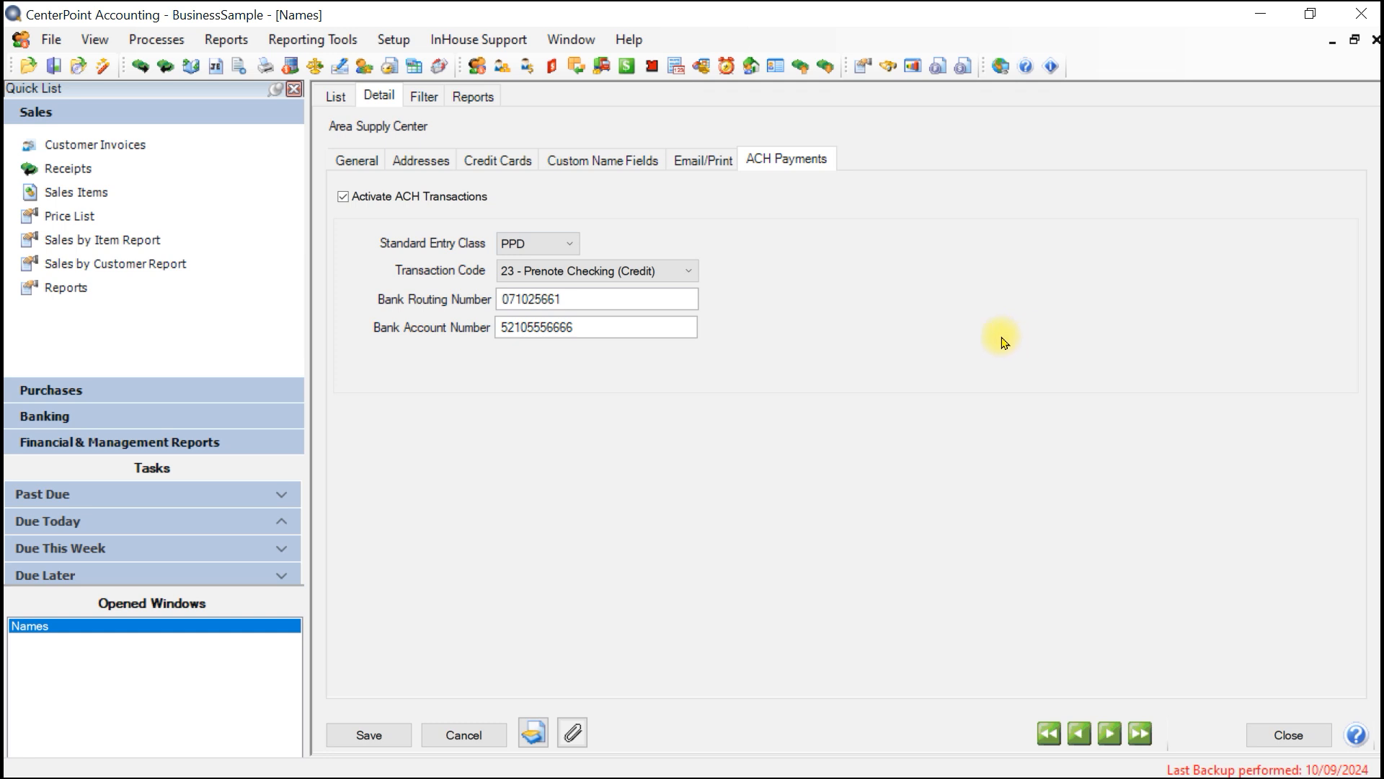
{"action": "left_click", "coordinate": [690, 276]}
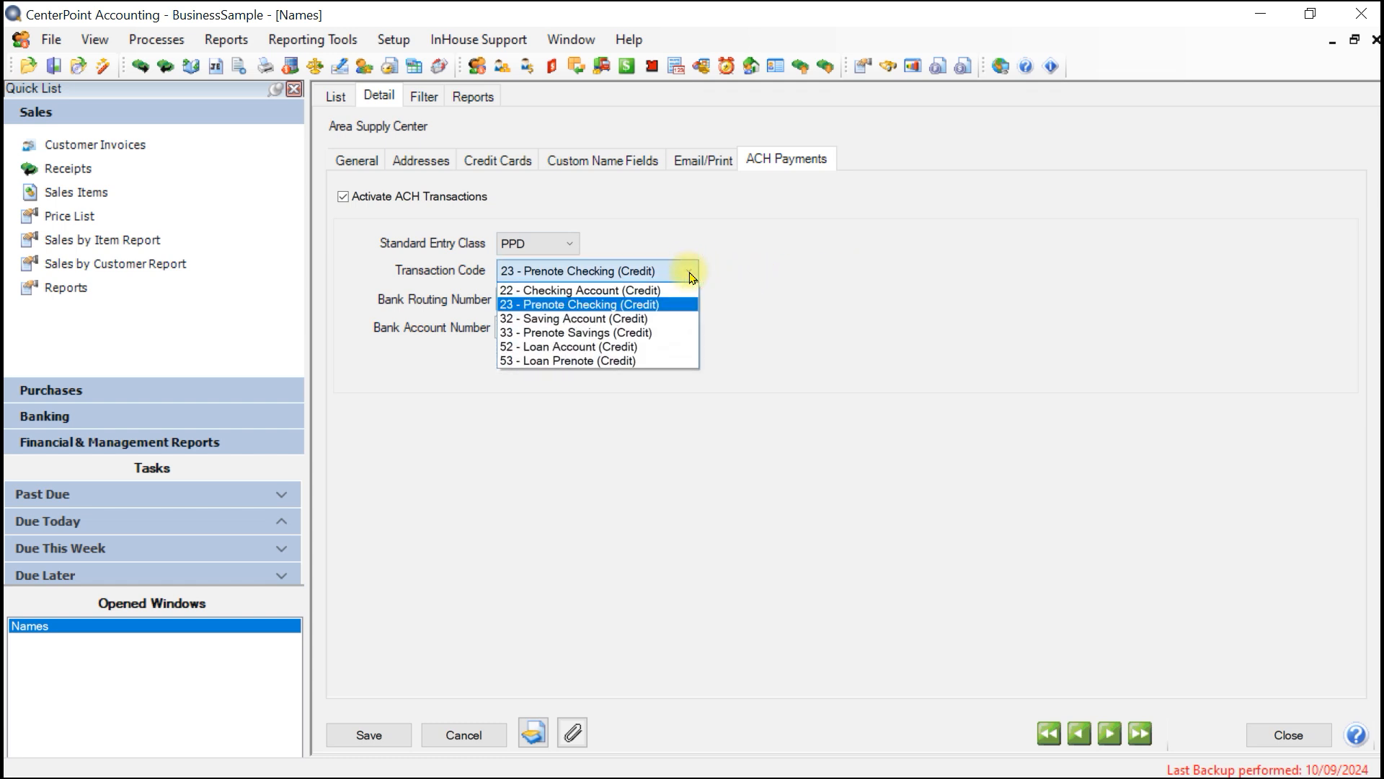
{"action": "left_click", "coordinate": [637, 303]}
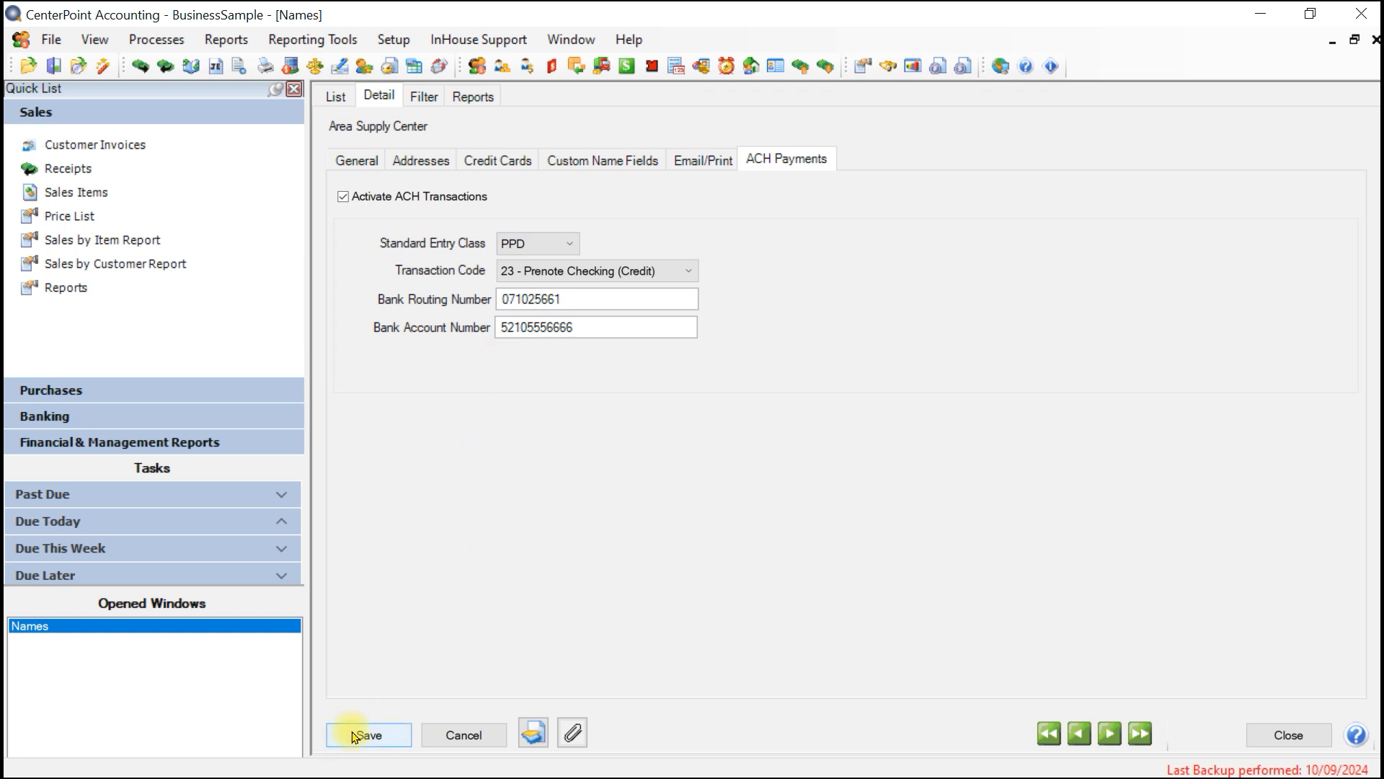
{"action": "left_click", "coordinate": [700, 166]}
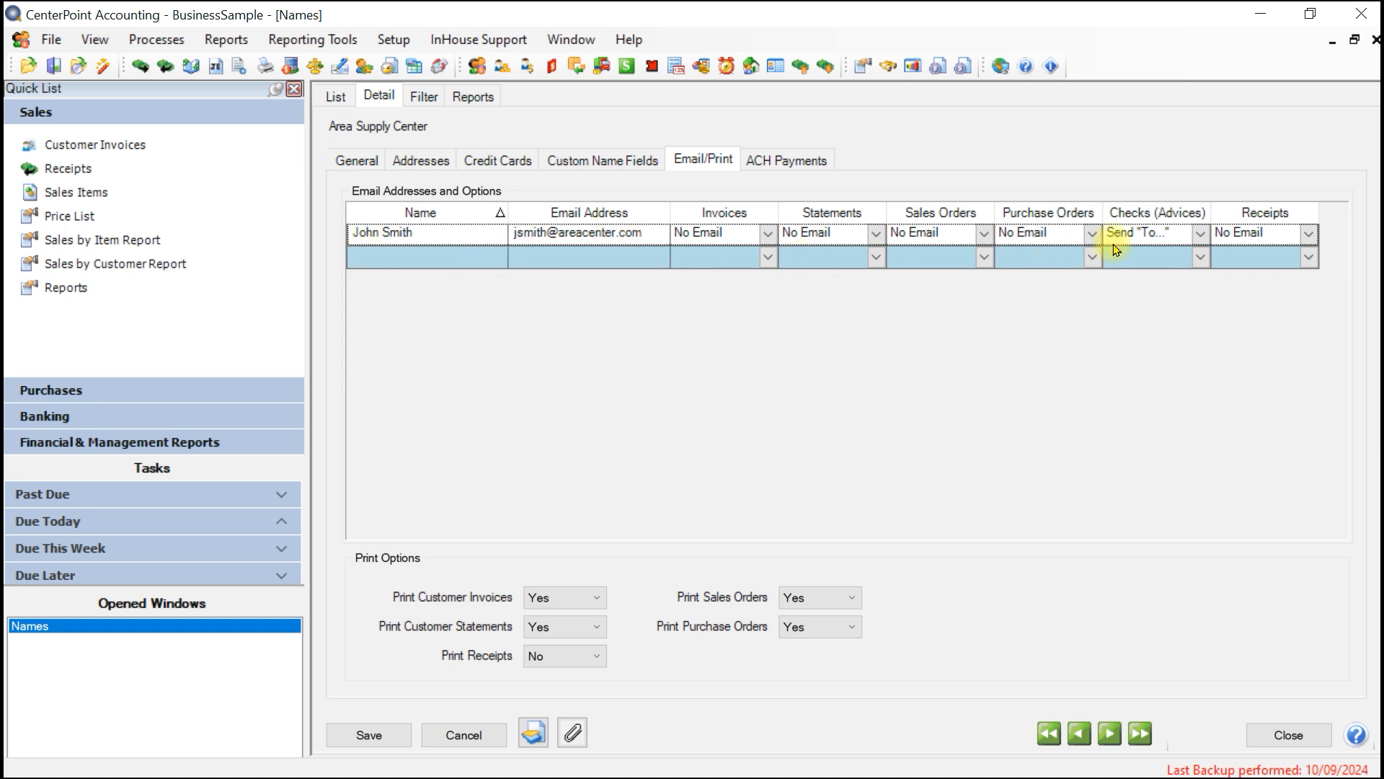
{"action": "left_click", "coordinate": [1200, 233]}
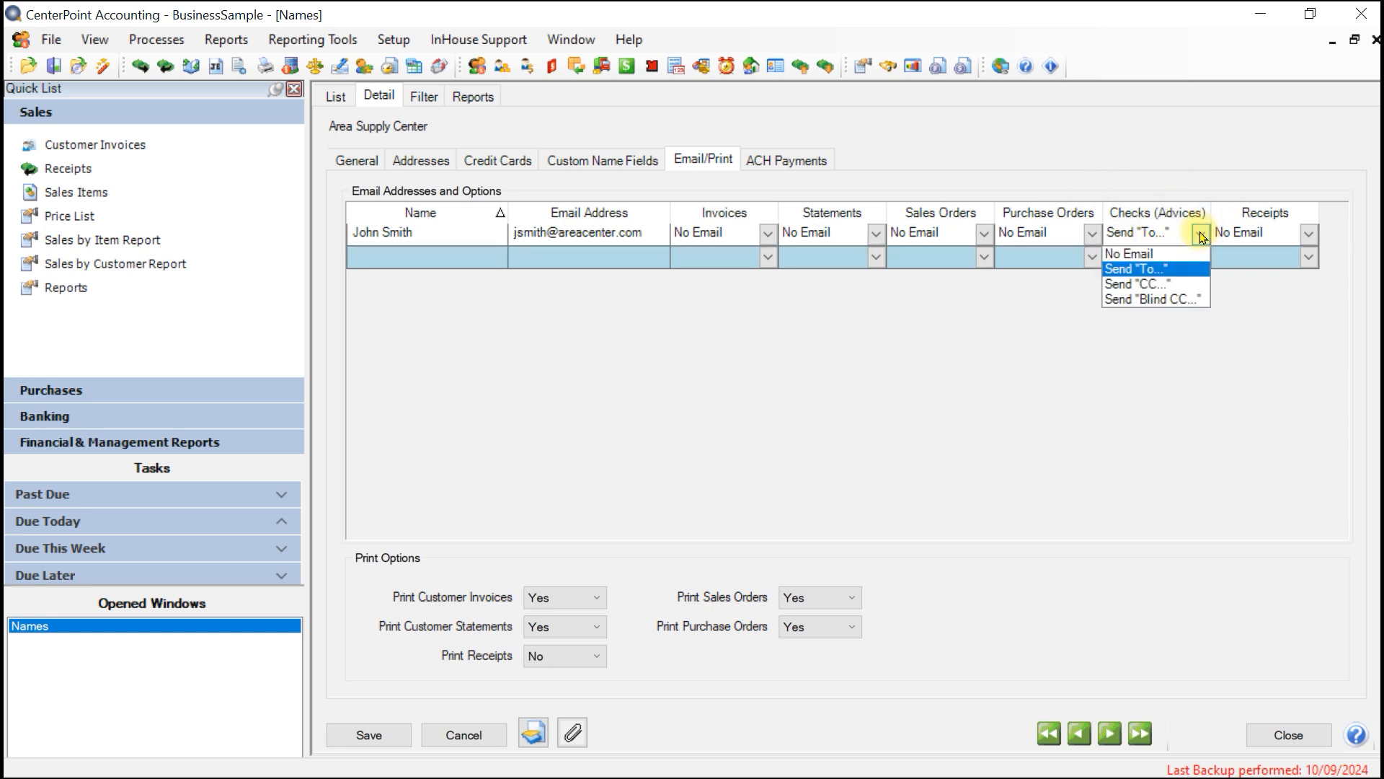
{"action": "left_click", "coordinate": [1185, 270]}
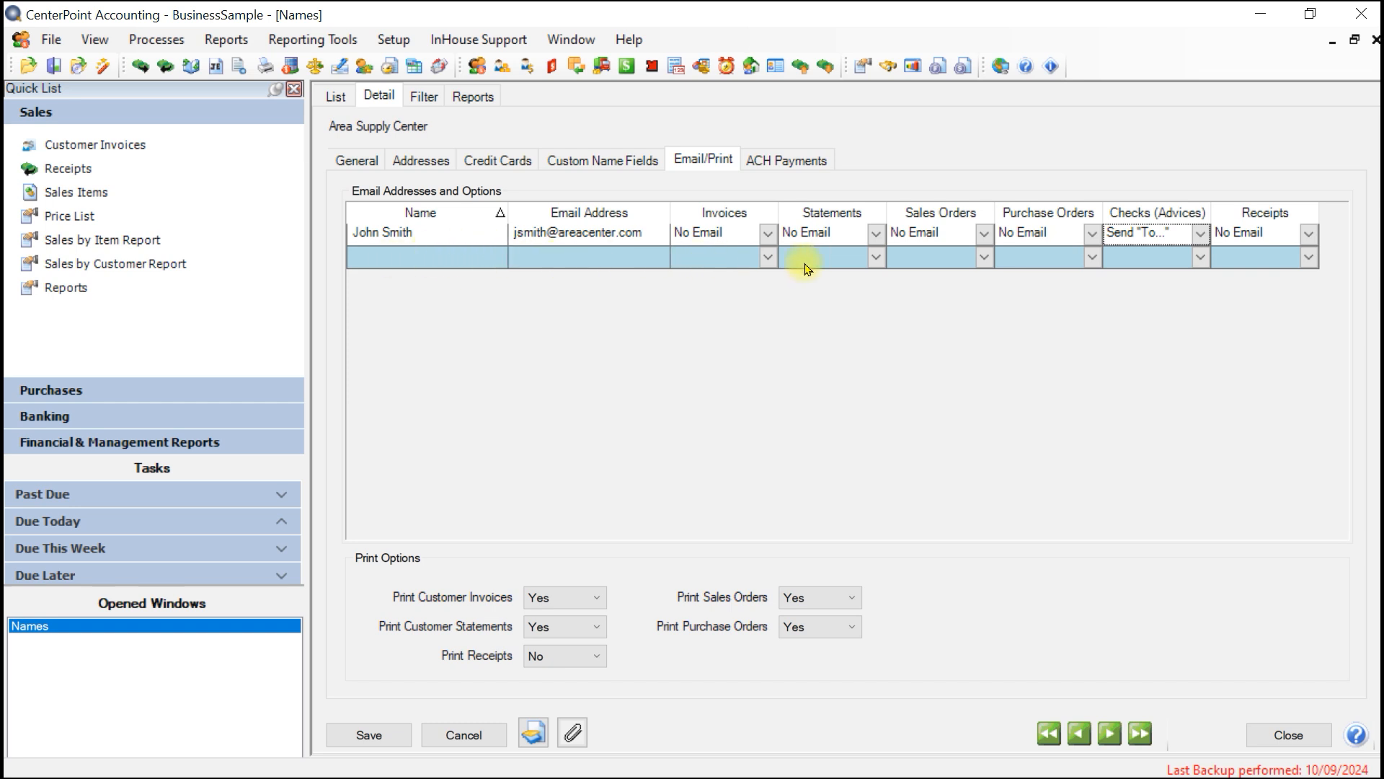
{"action": "left_click", "coordinate": [1202, 235]}
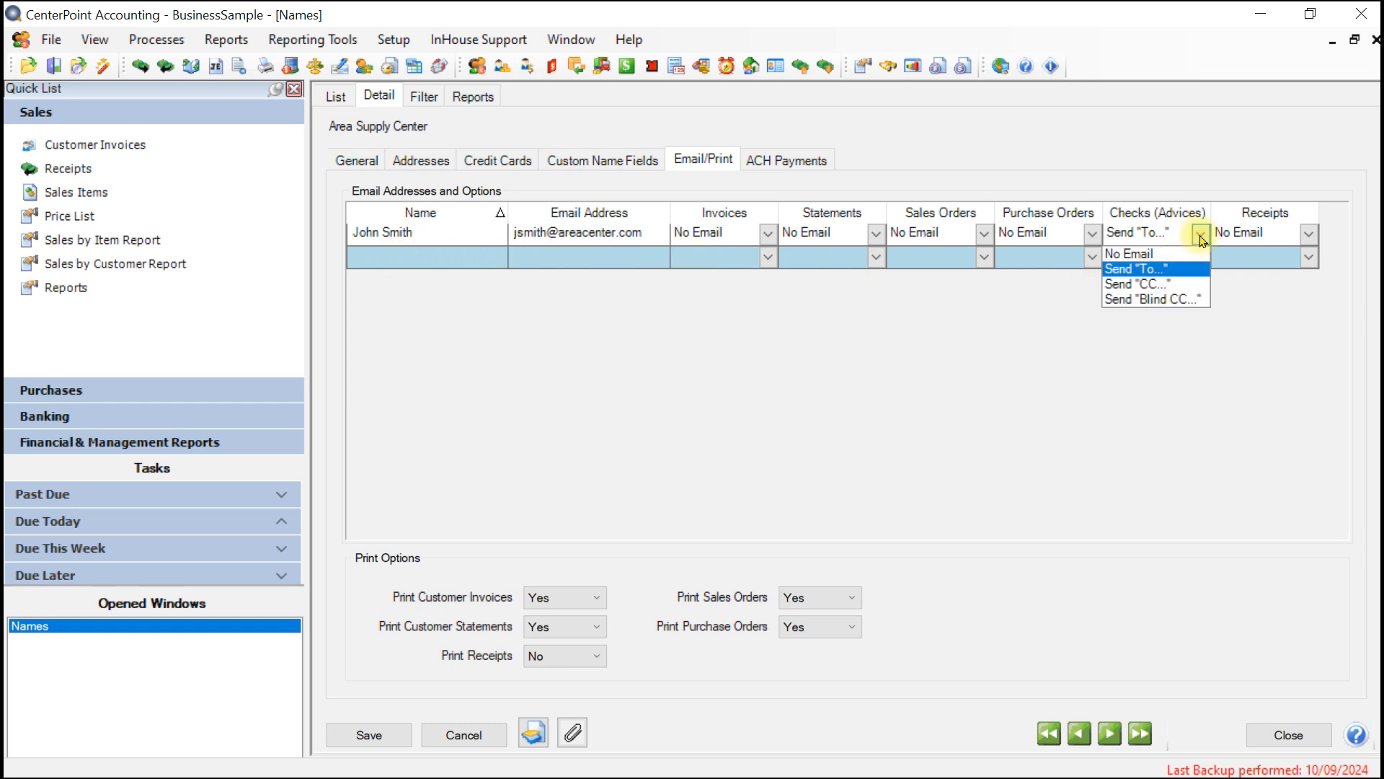
{"action": "left_click", "coordinate": [1201, 235]}
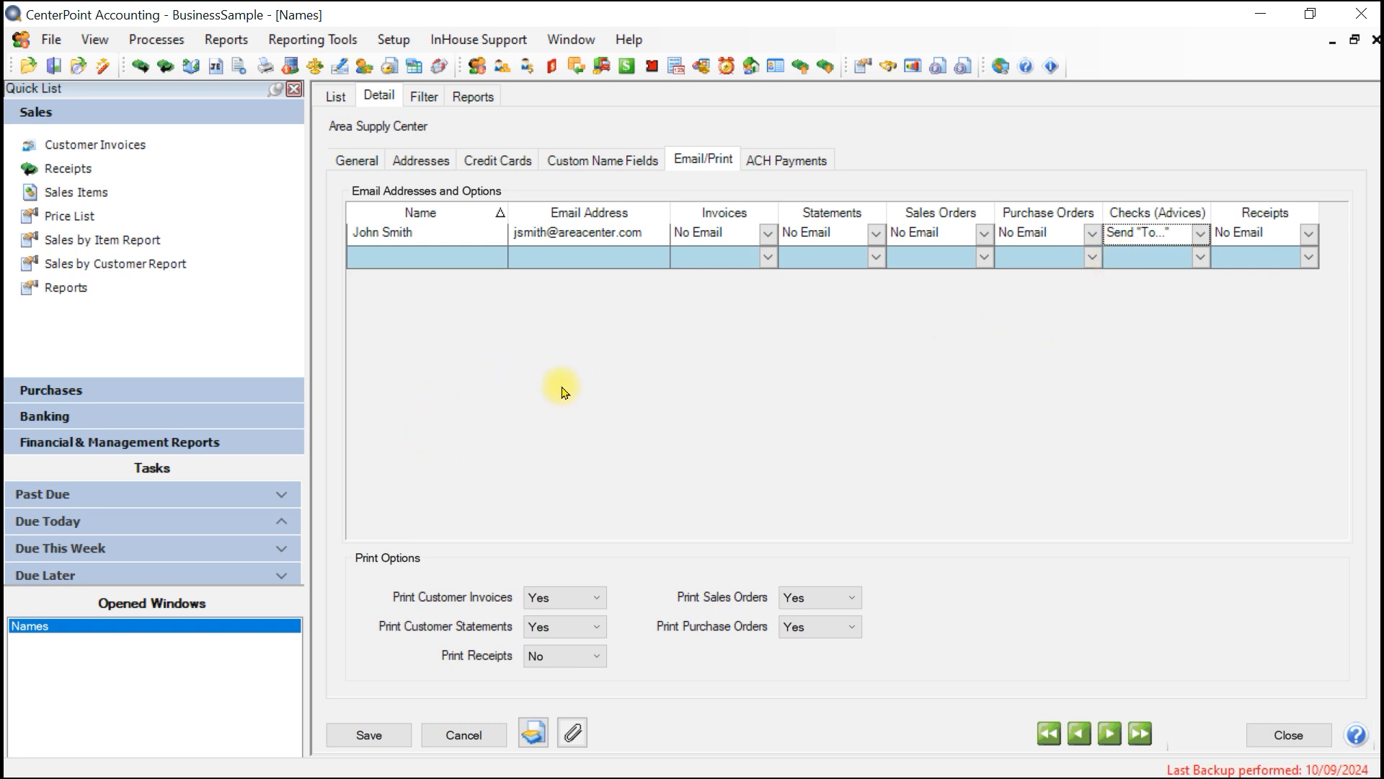
{"action": "left_click", "coordinate": [368, 740]}
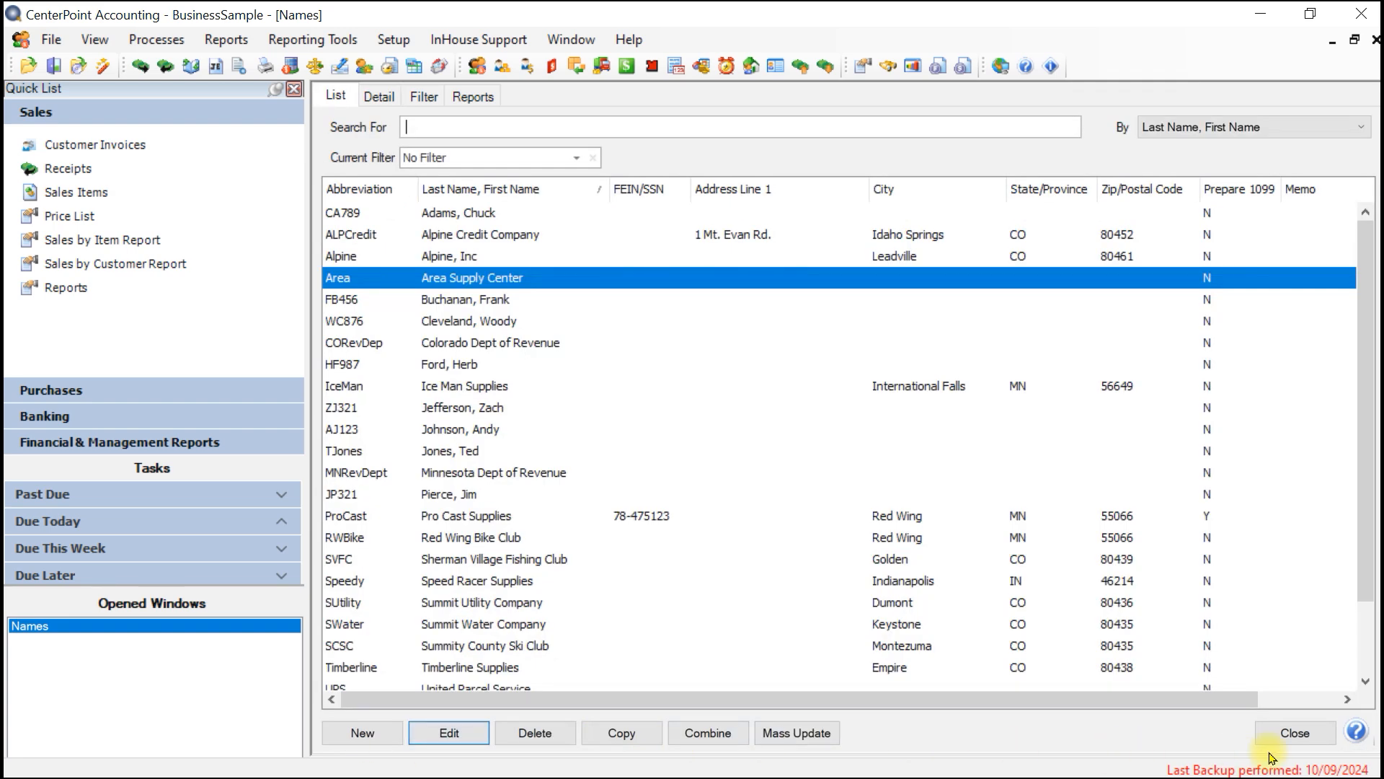
{"action": "left_click", "coordinate": [1282, 734]}
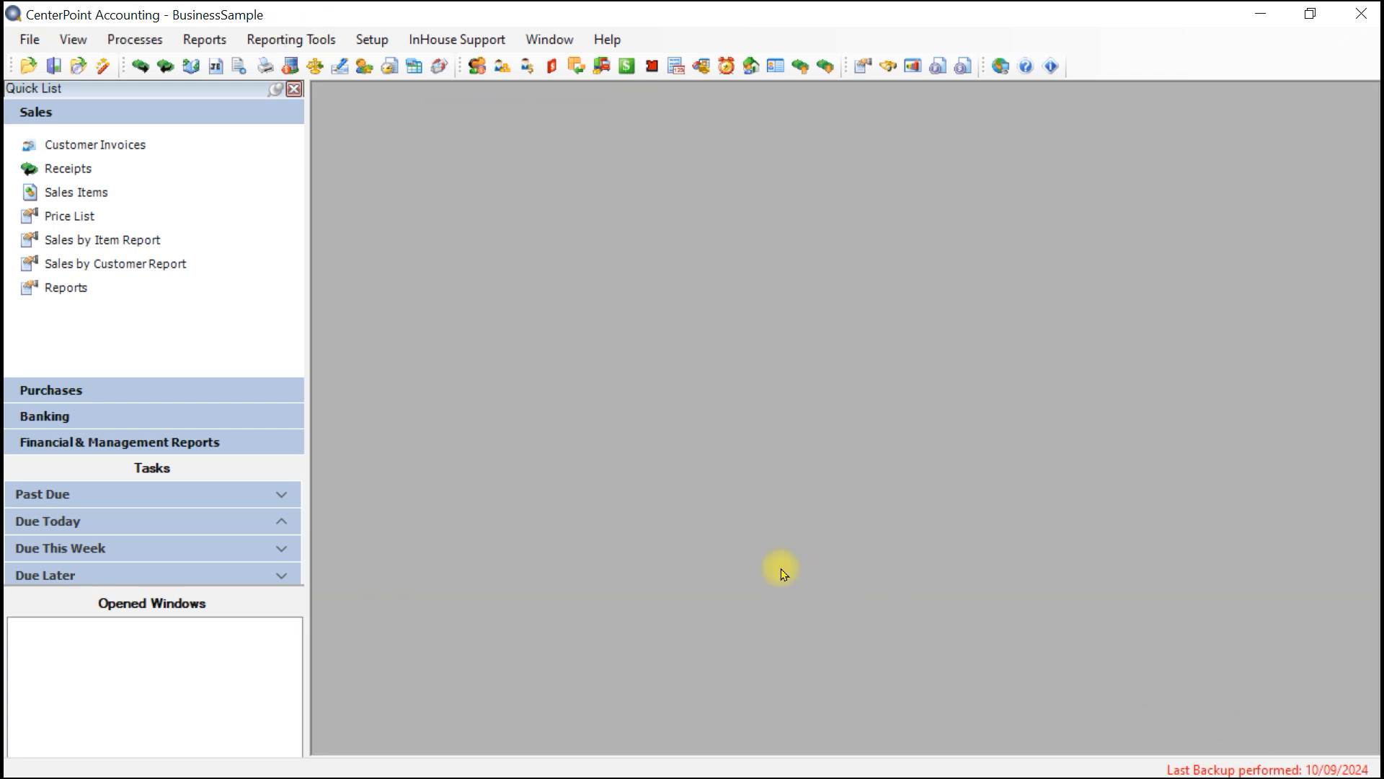